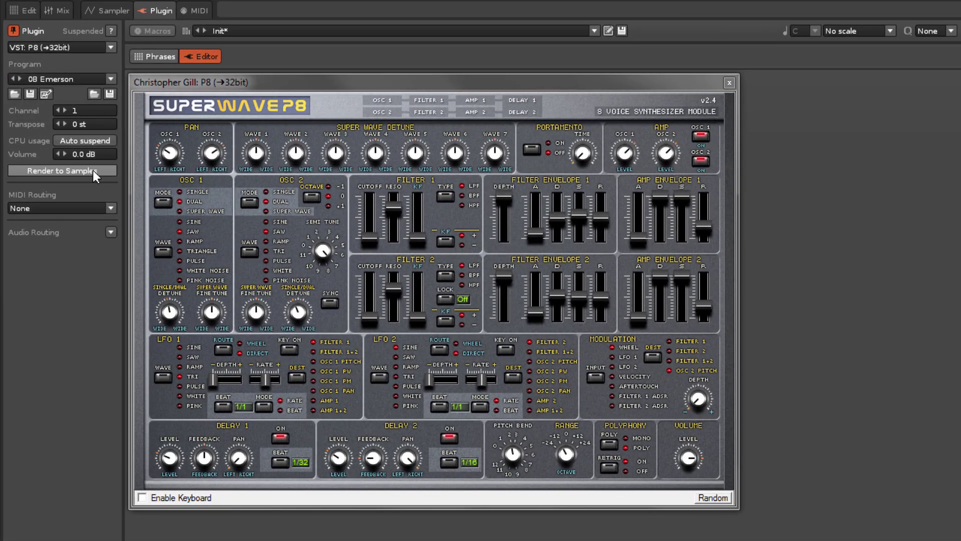
- Open the Render to Samples settings (Plugin Grabber) for the loaded P8 plugin instrument
click(41, 154)
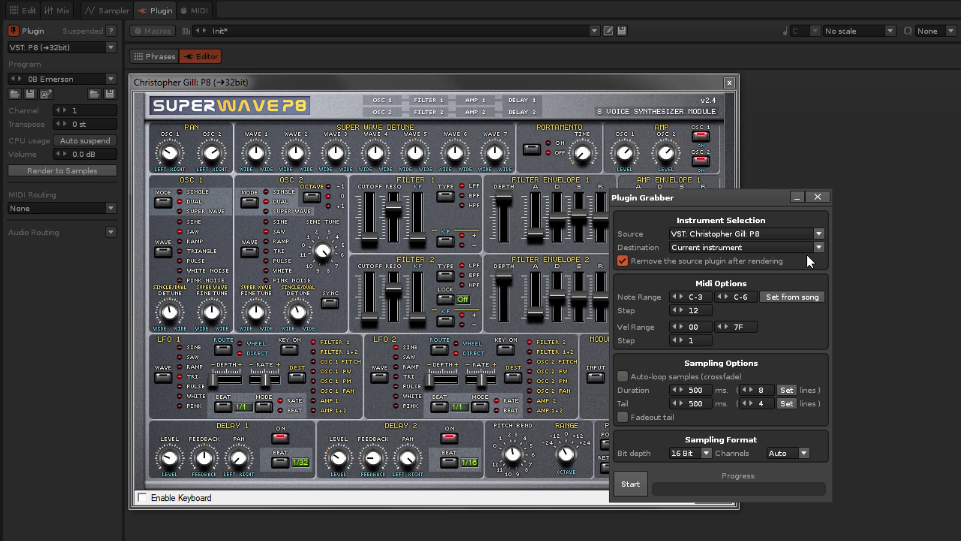
- Check the source and destination lists, then reopen Plugin Grabber with empty Instrument 03 as destination
click(818, 248)
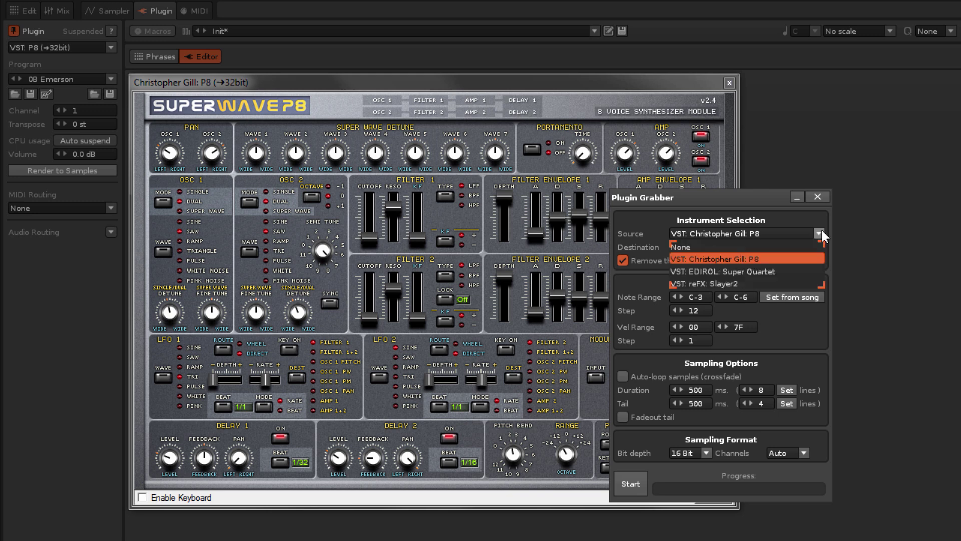
click(751, 257)
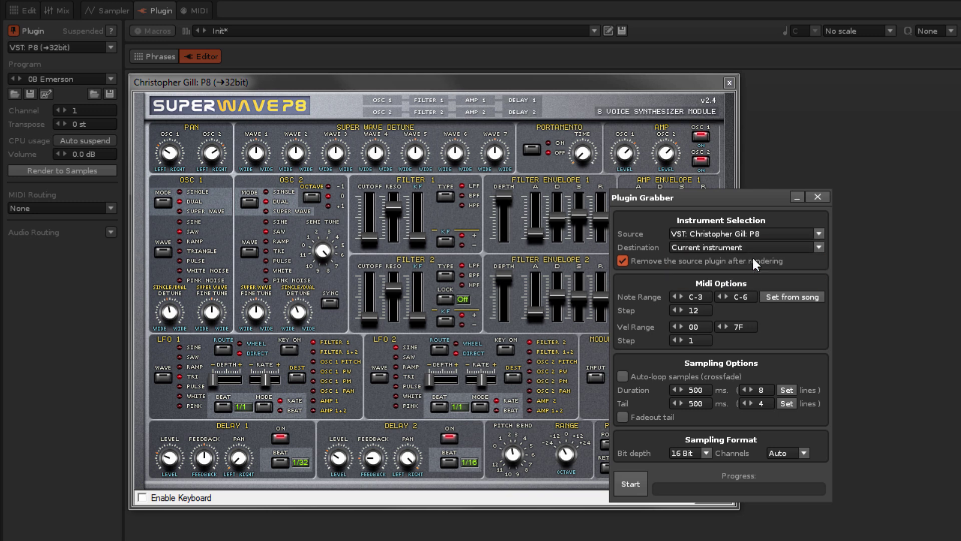
click(820, 249)
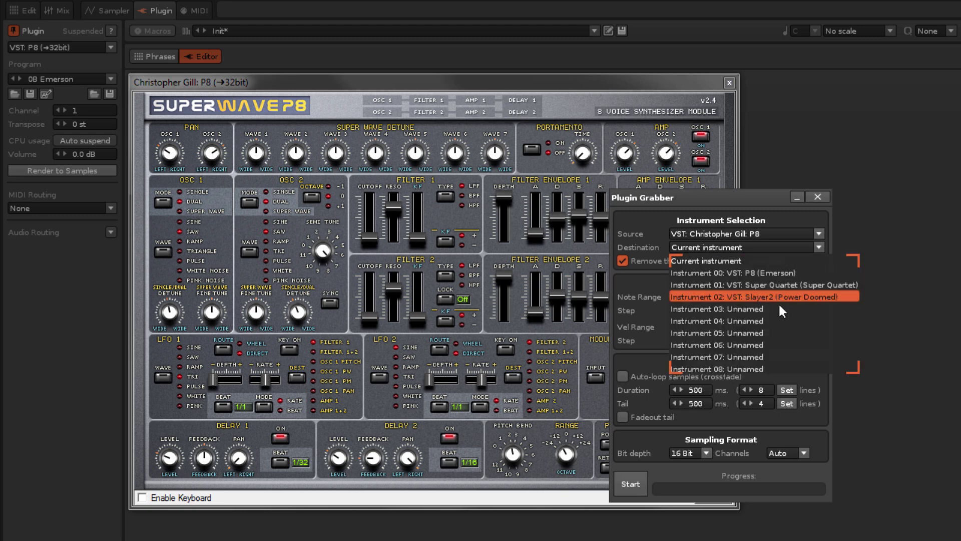
click(755, 257)
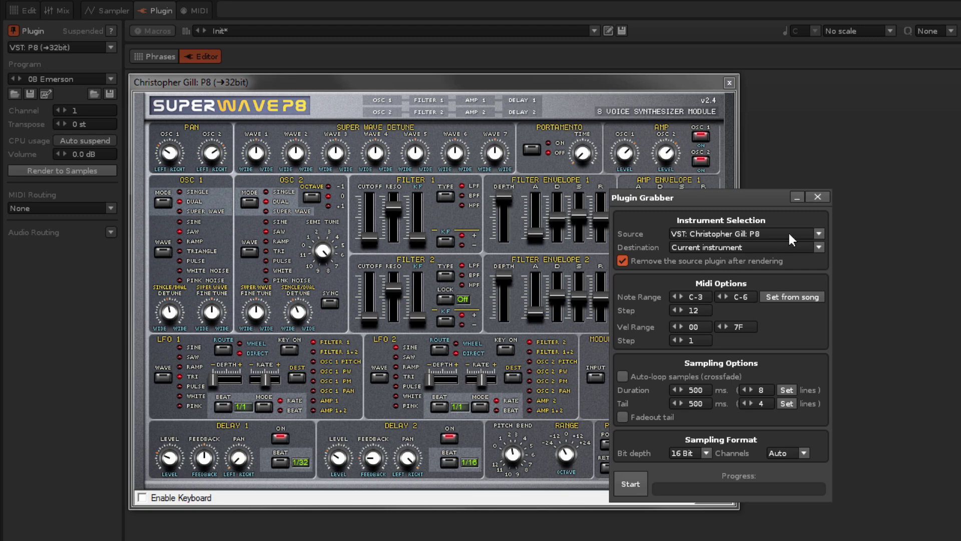
click(817, 197)
click(103, 170)
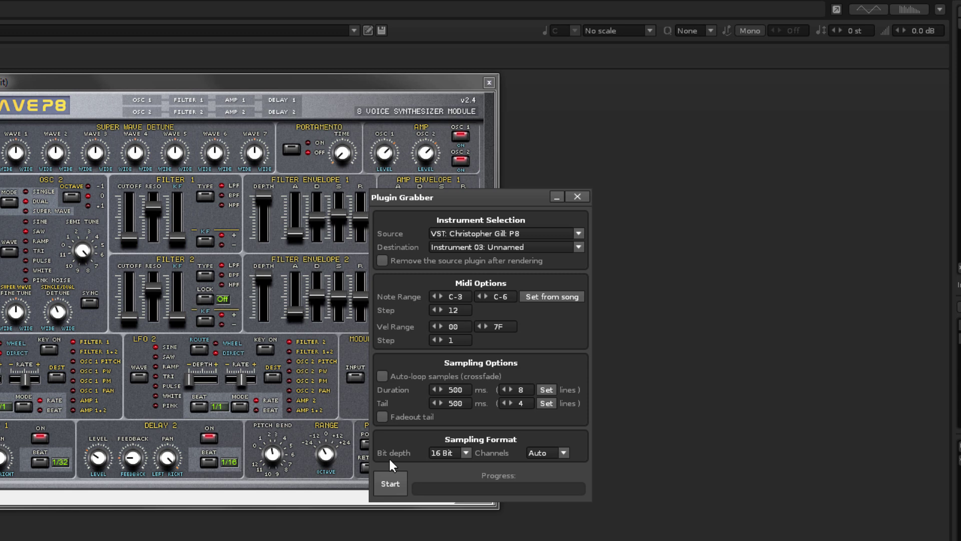
- Render the P8 Emerson patch at 16 Bit, Auto channels into four stereo samples in Instrument 03
click(465, 453)
click(562, 452)
click(395, 482)
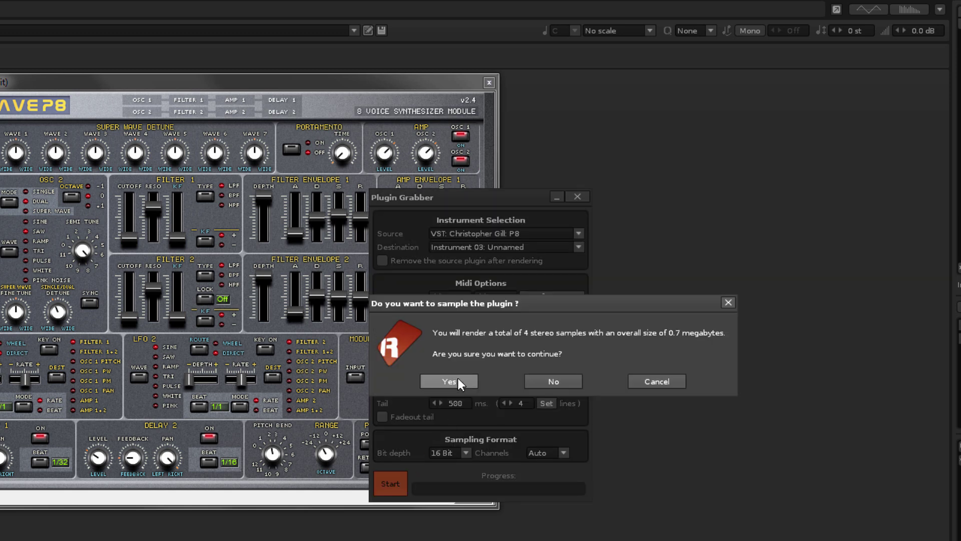
click(457, 377)
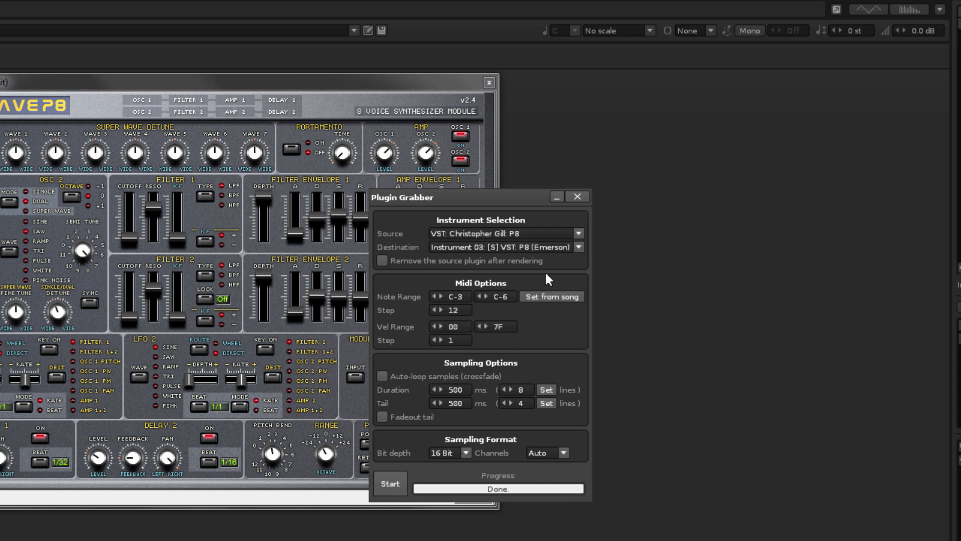
click(577, 196)
click(837, 67)
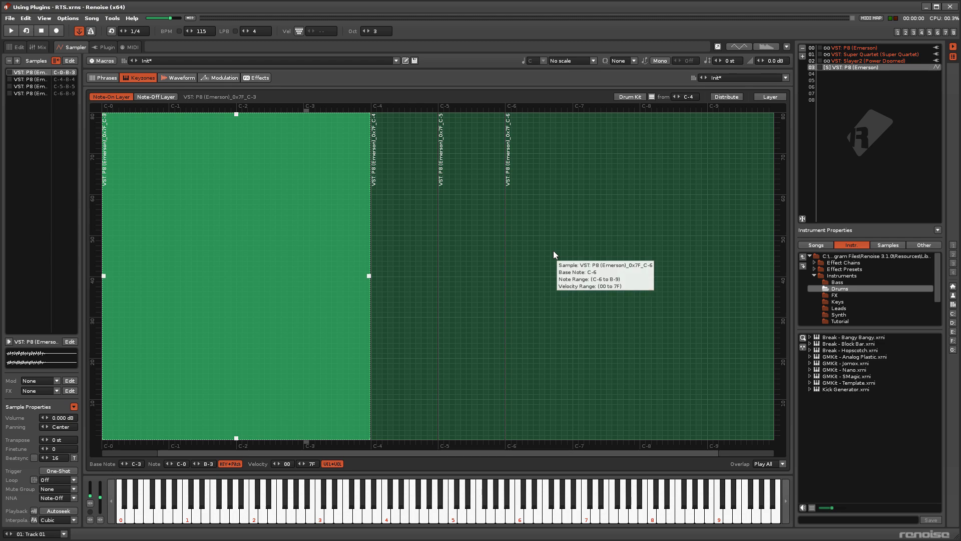
- Re-render P8 with Step 1 into 37 semitone samples in Instrument 04, then return to the pattern editor
click(871, 48)
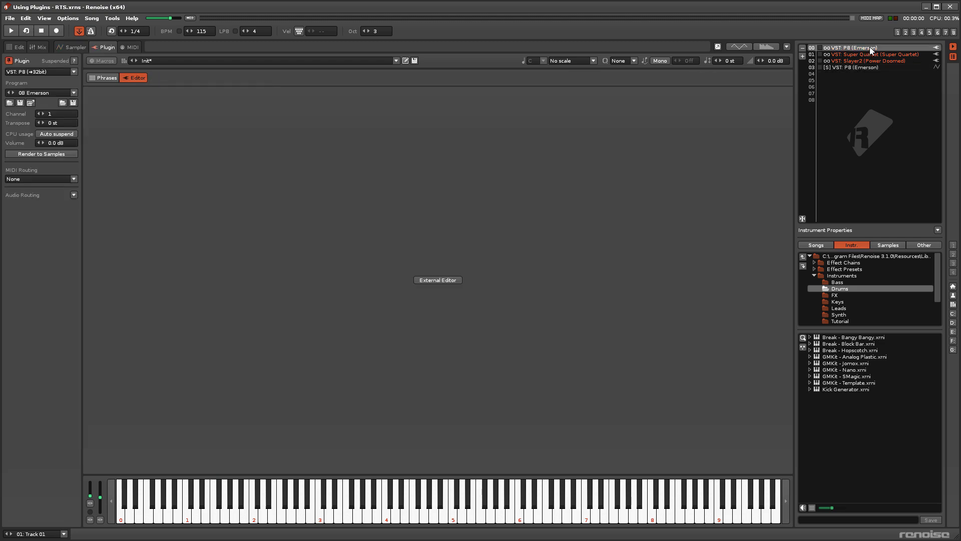
click(55, 153)
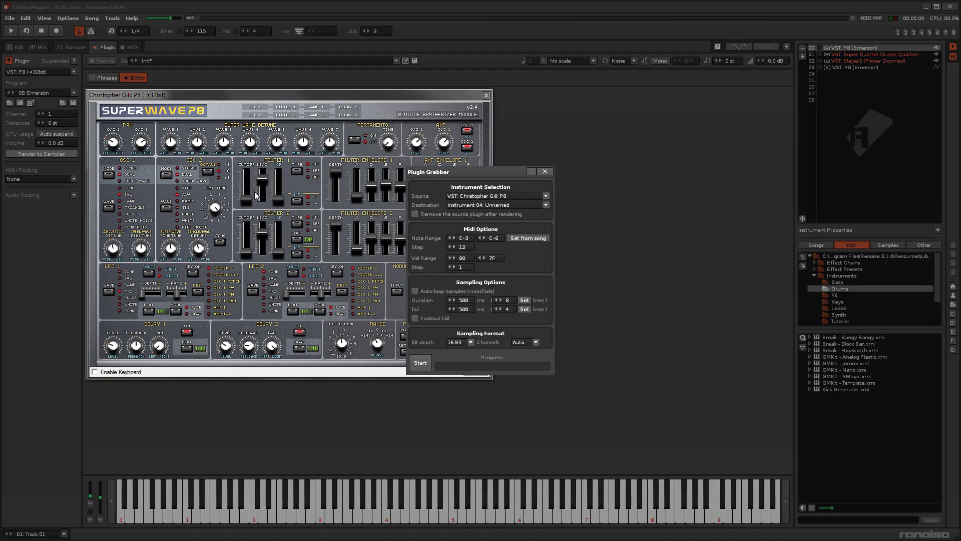
drag(461, 247, 461, 255)
click(424, 367)
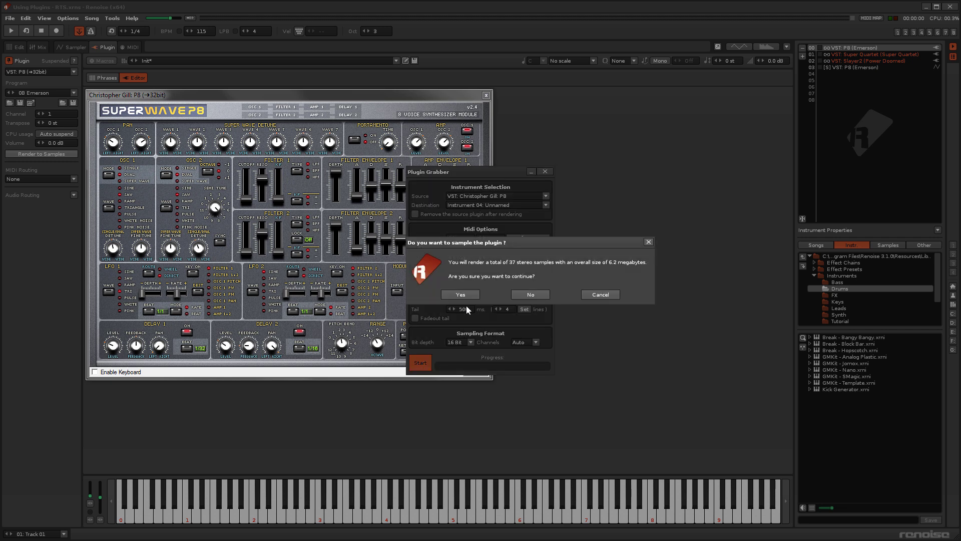
click(465, 296)
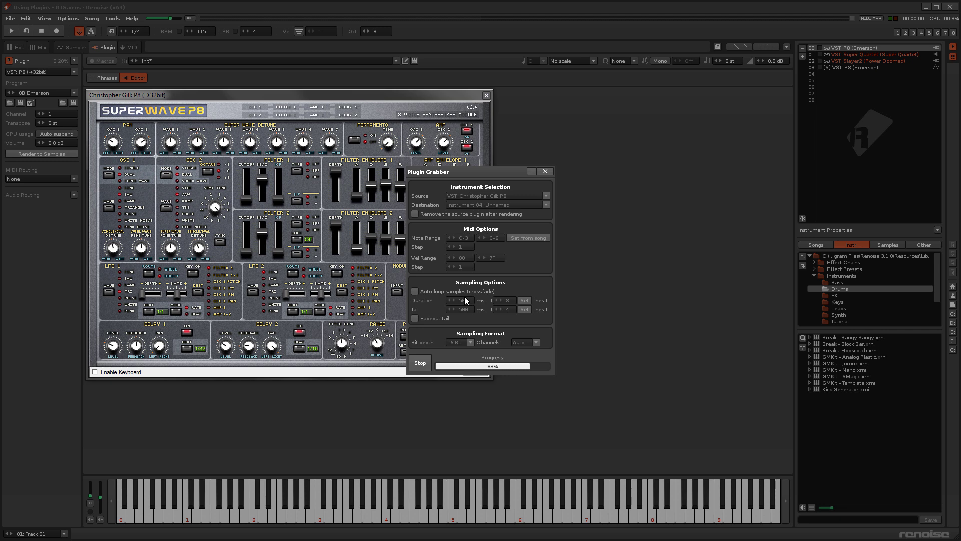
click(545, 171)
click(846, 74)
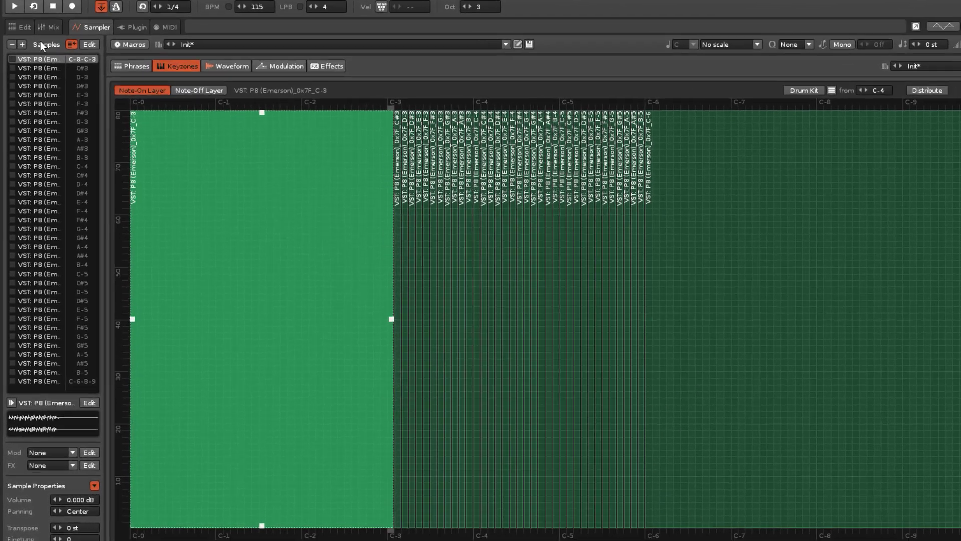
click(14, 46)
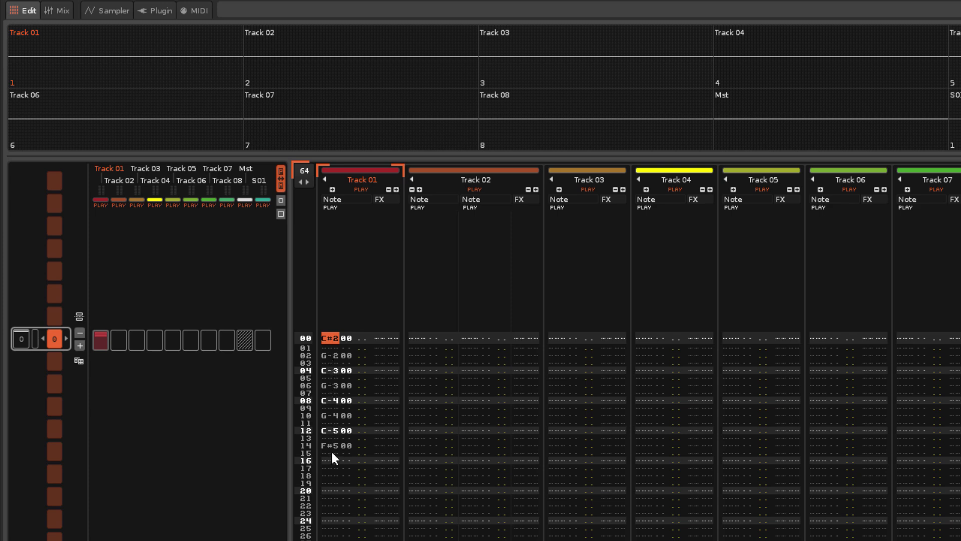
- Render P8 over the song's C#2–F#5 note range into 42 stereo samples in Instrument 05
click(145, 10)
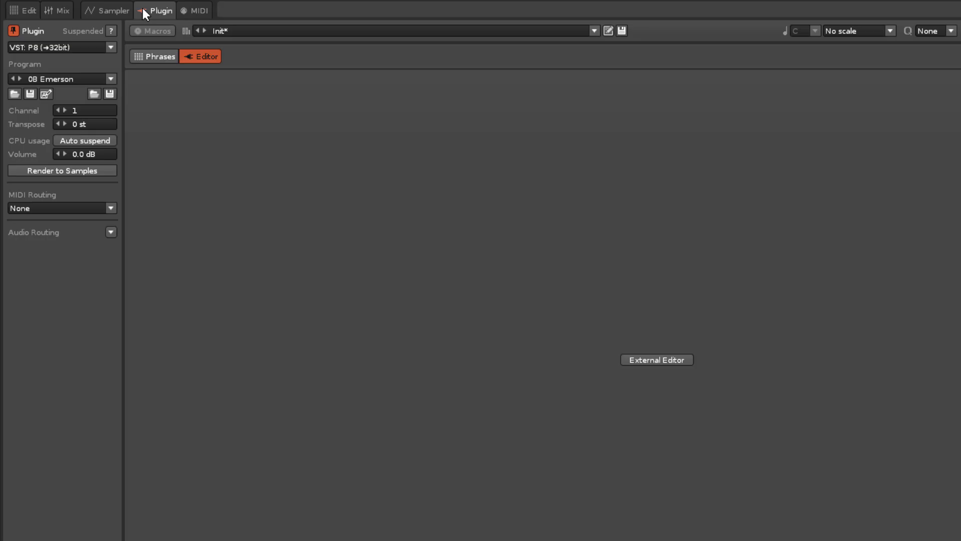
click(70, 171)
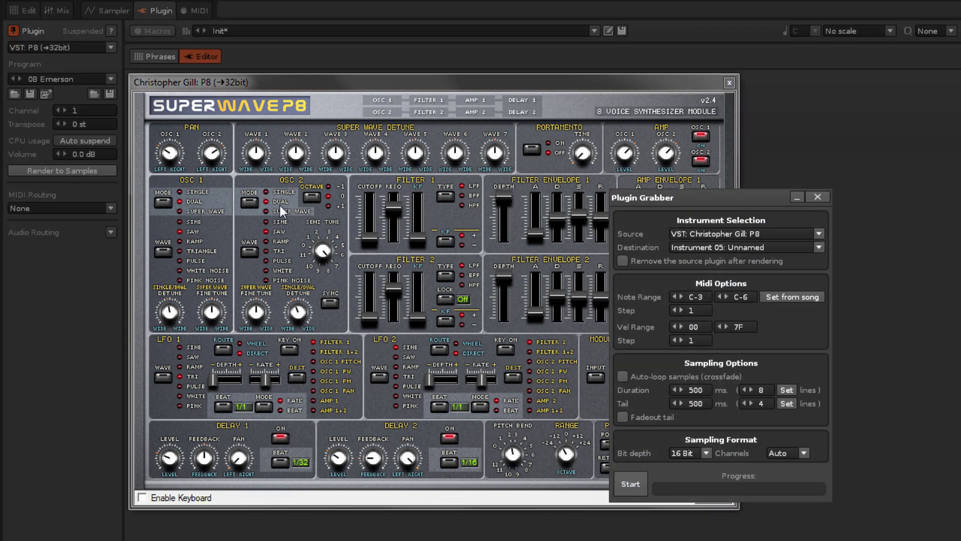
click(786, 298)
click(635, 476)
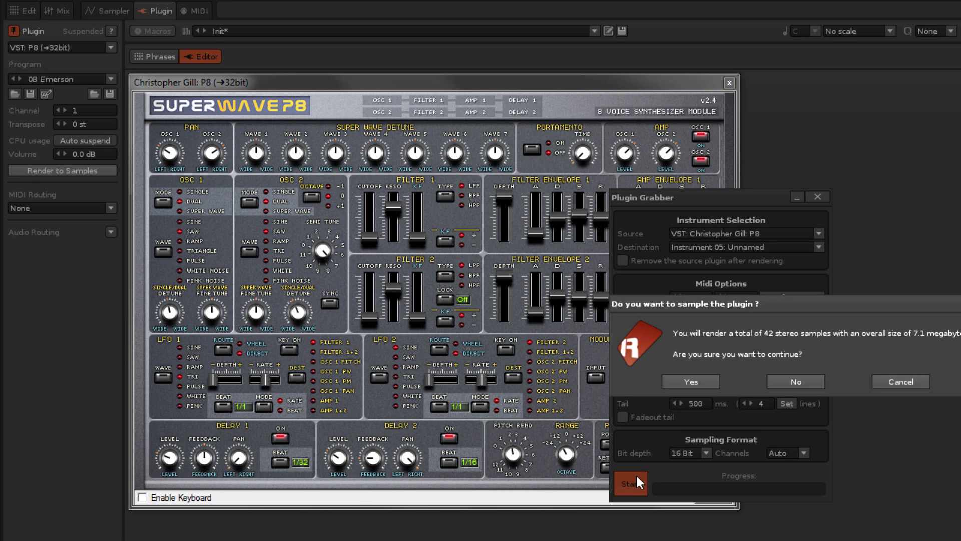
click(690, 380)
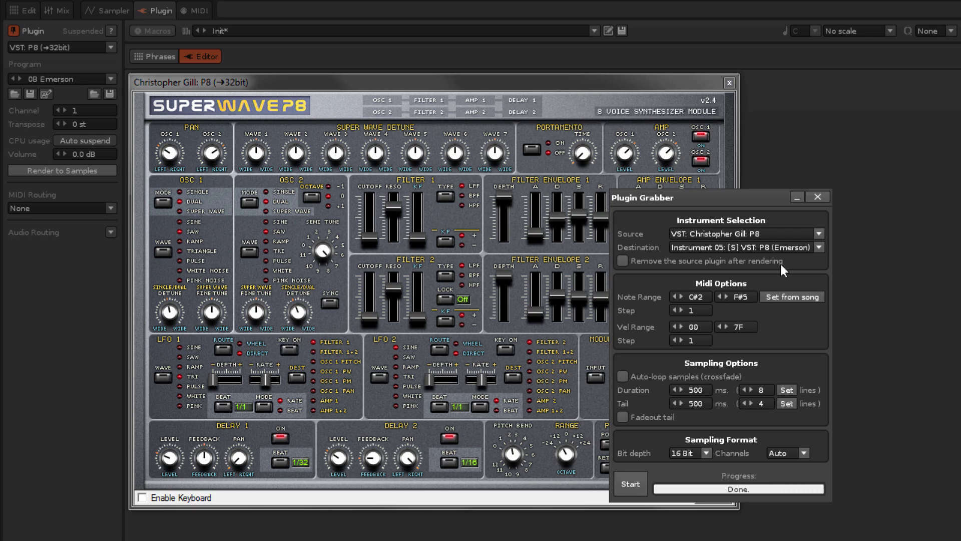
click(816, 197)
click(854, 80)
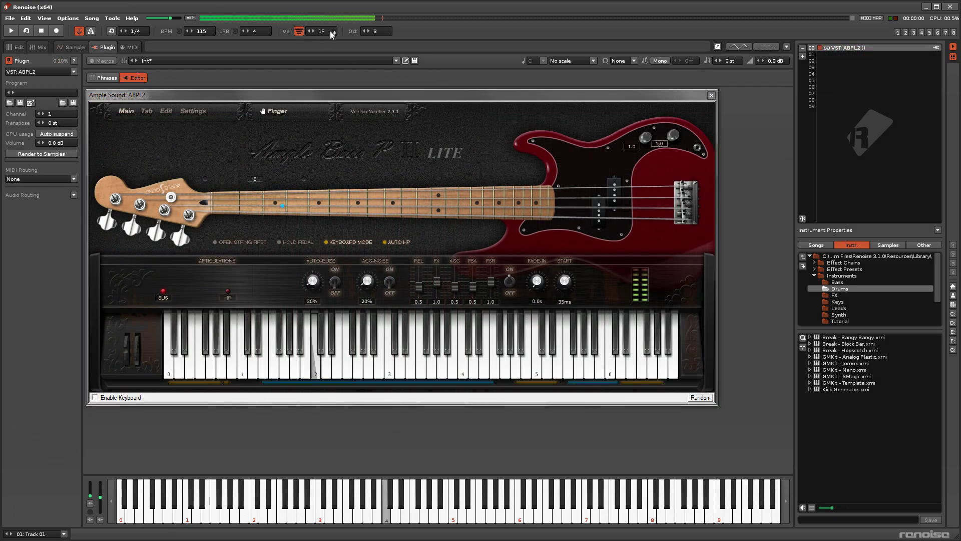
- Set Vel Step to 4 and render the Ample Bass plugin into four velocity-layered samples
scroll(329, 31, up, 5)
scroll(333, 34, up, 10)
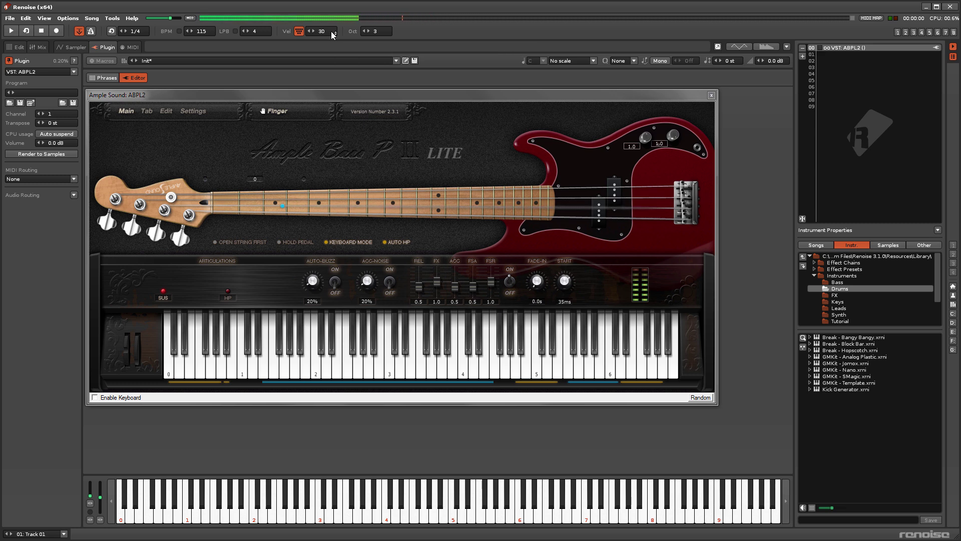
scroll(334, 34, up, 10)
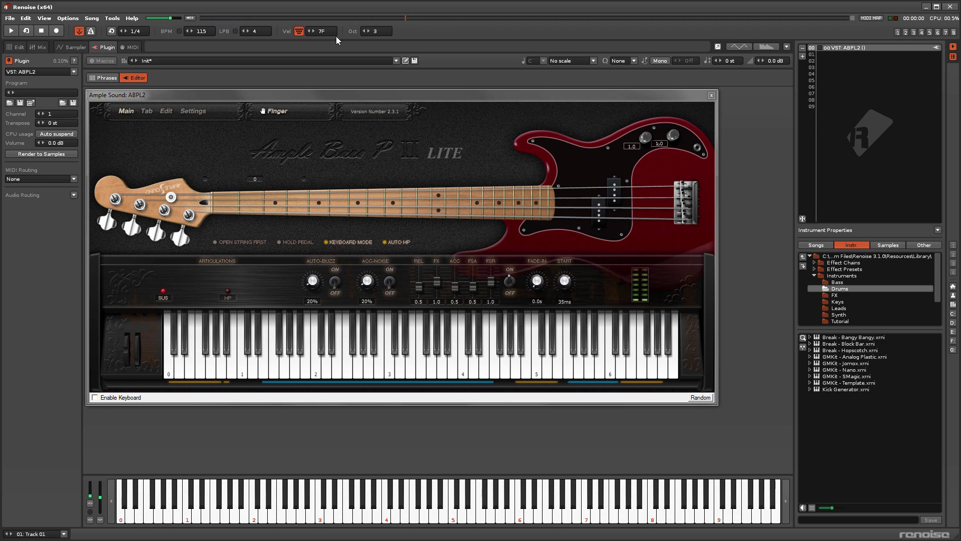
click(57, 155)
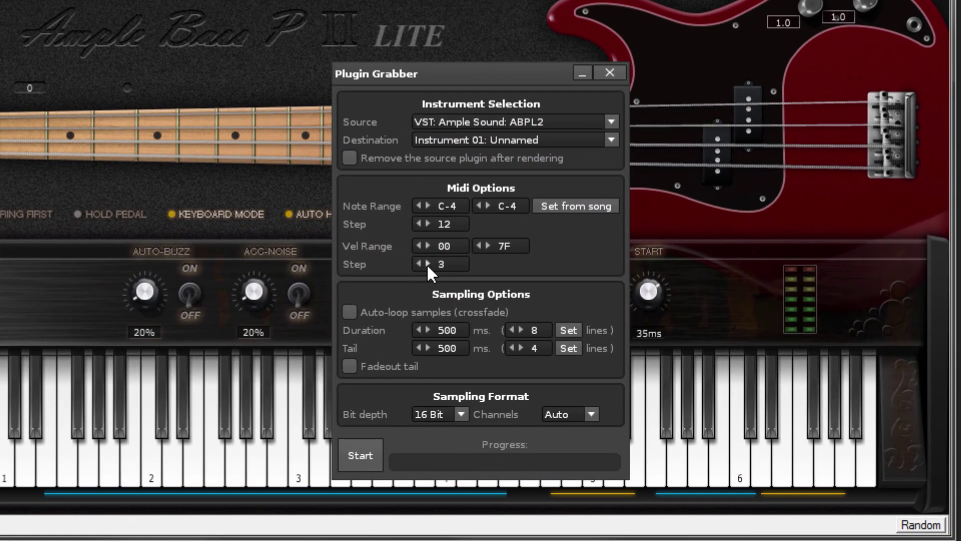
click(359, 455)
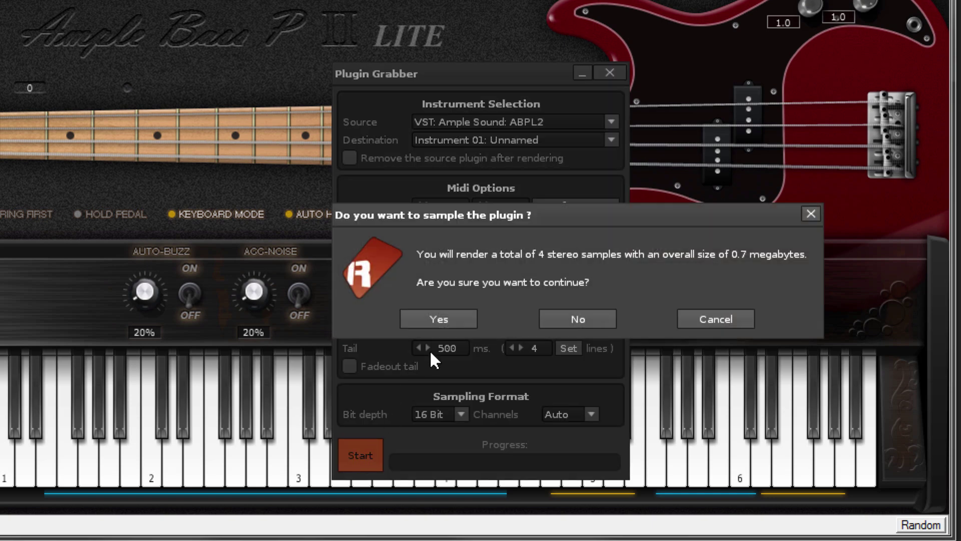
click(436, 316)
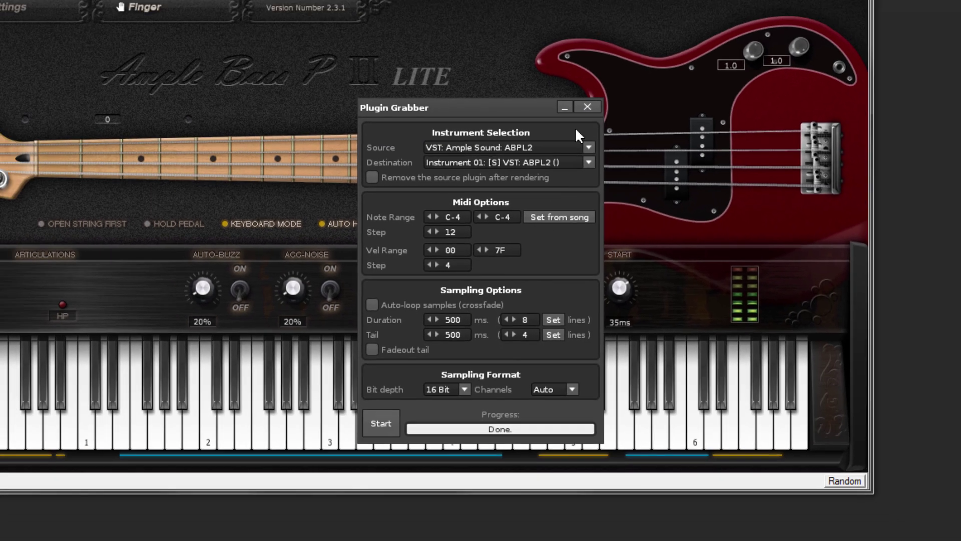
click(587, 107)
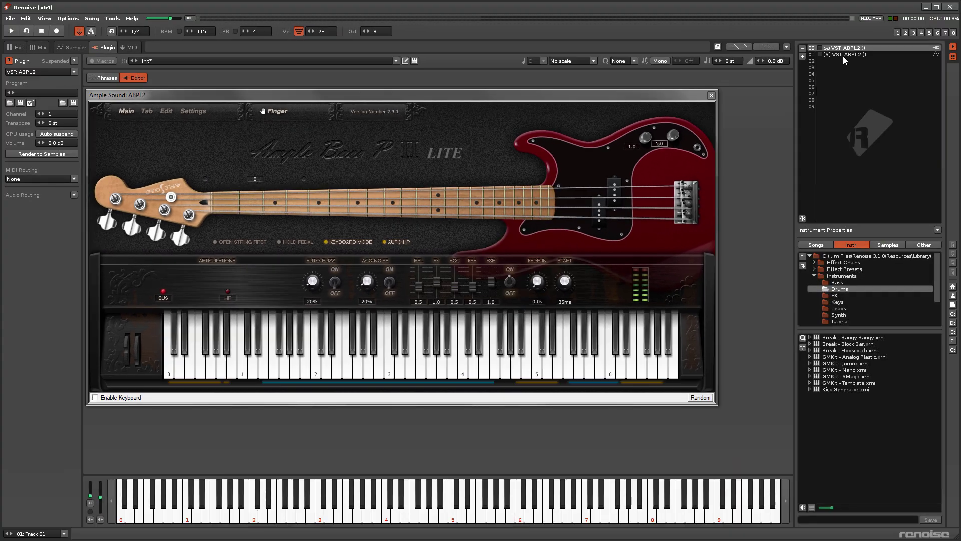
- Audition sampled instrument 01 at full velocity and again at velocity 33
click(843, 54)
key(q)
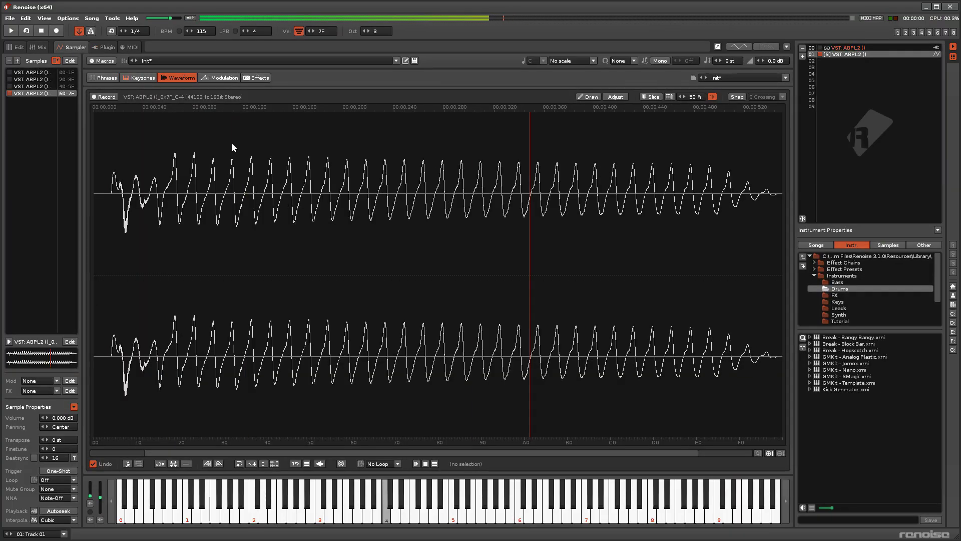
mouse_move(323, 33)
mouse_down()
mouse_move(322, 55)
mouse_move(329, 25)
mouse_up()
key(q)
key(q)
key(q)
key(q)
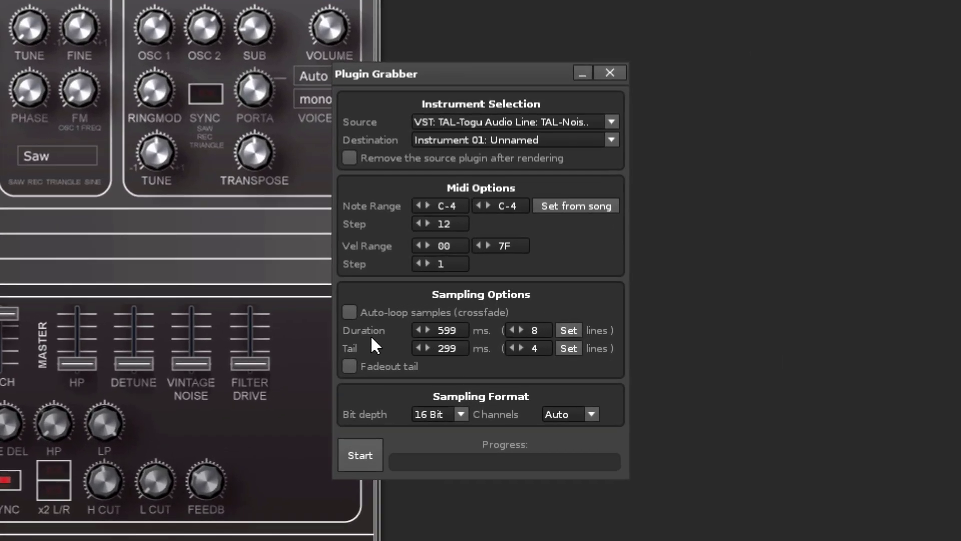
- Set the sample duration to 16 lines (1199 ms) and the tail to 8 lines (599 ms)
drag(452, 332, 447, 350)
click(537, 329)
text(16)
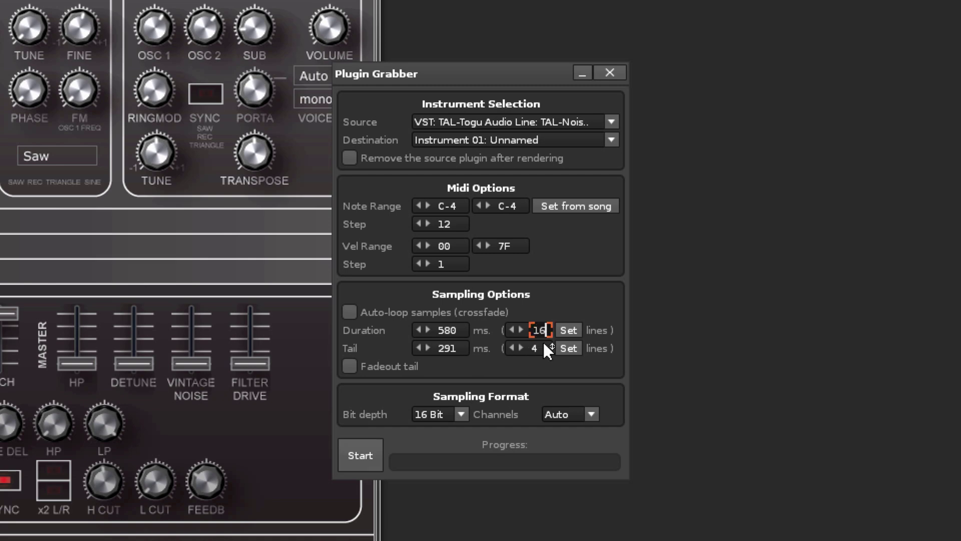
click(542, 348)
text(8)
key(Return)
click(573, 331)
click(569, 348)
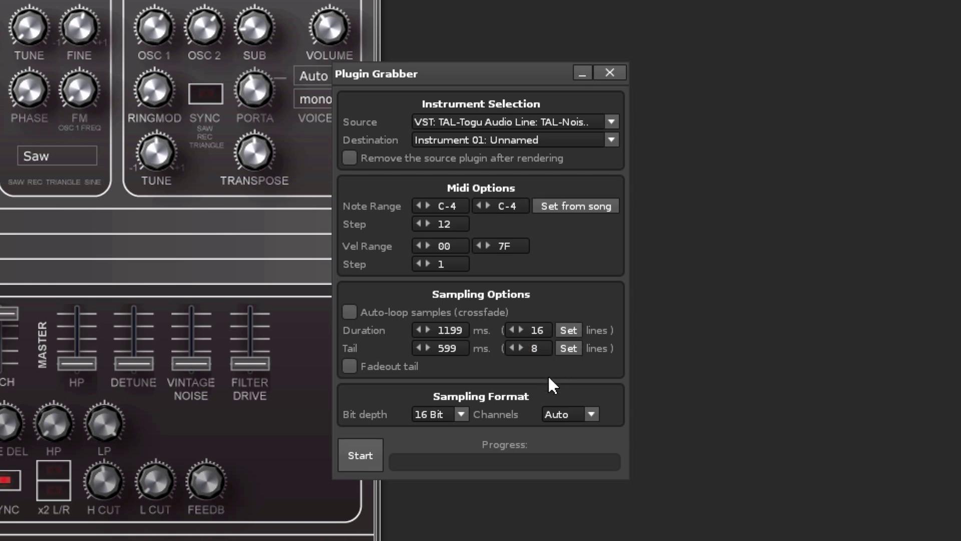
- Render TAL-NoiseMaker at C-4 into Instrument 01 and compare the sample with the original plugin
click(373, 453)
click(436, 321)
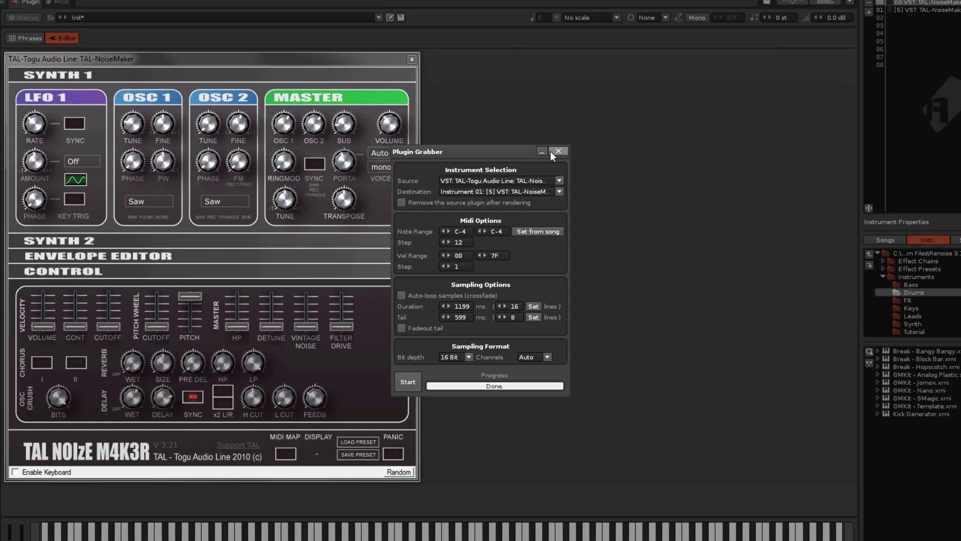
click(609, 73)
key(q)
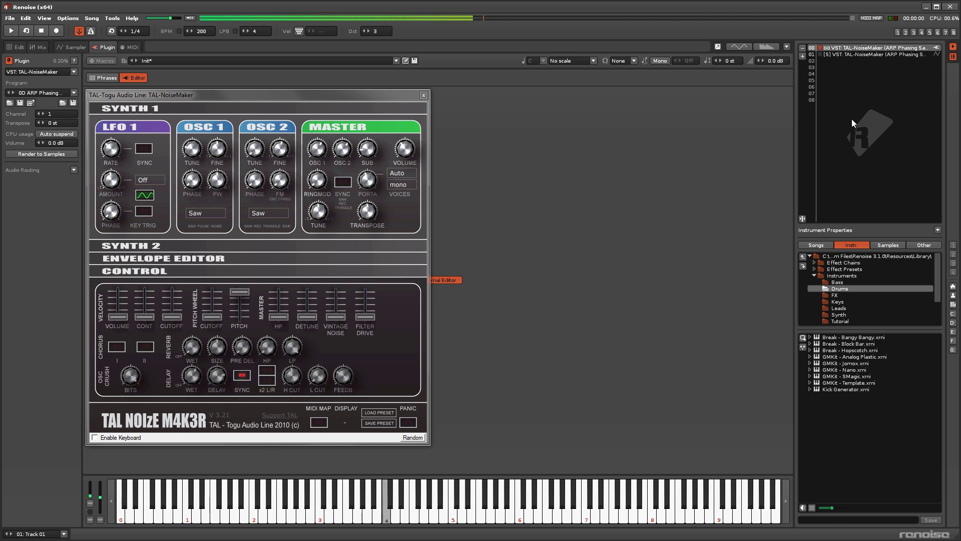
click(872, 54)
key(q)
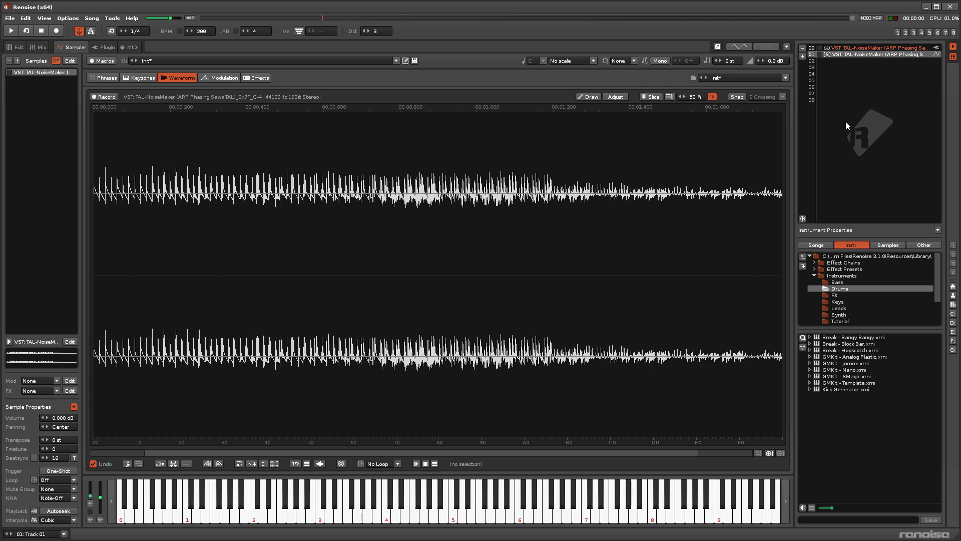
- Re-render TAL-NoiseMaker with a fadeout tail into Instrument 02 and play the result
double_click(868, 48)
click(21, 154)
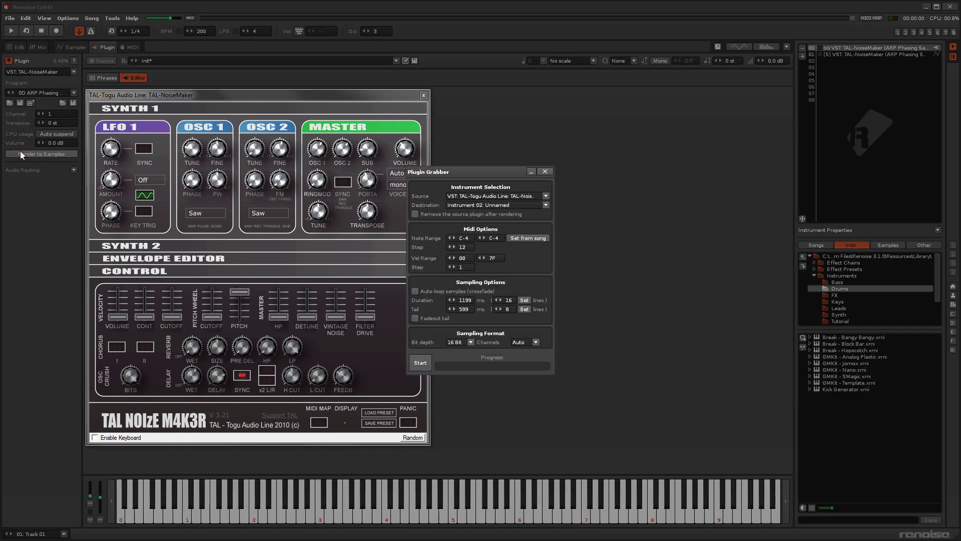
click(415, 318)
click(420, 363)
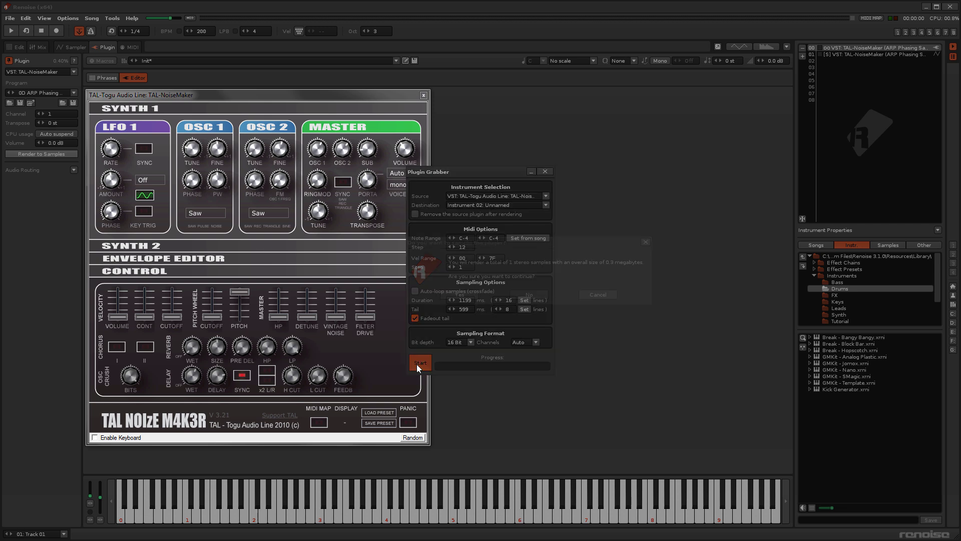
click(460, 294)
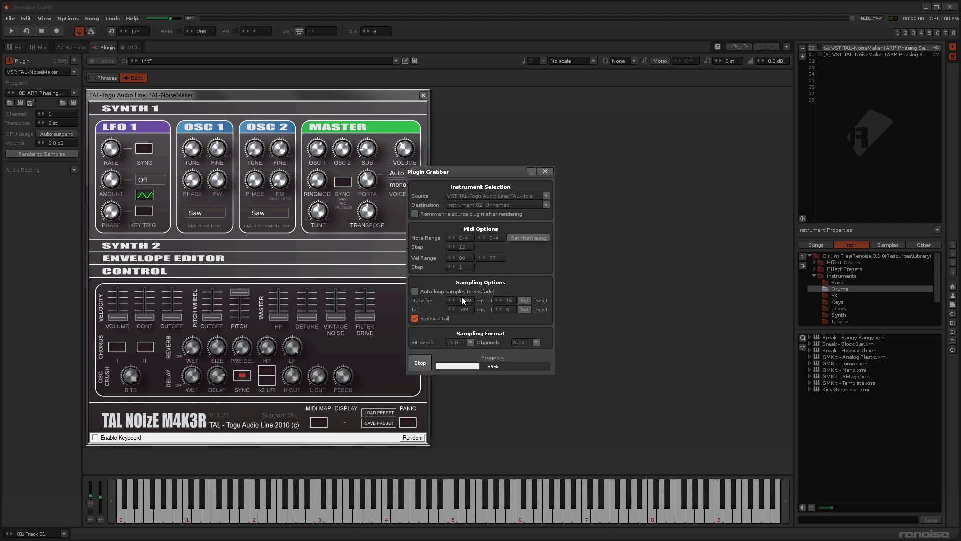
click(546, 172)
click(869, 61)
key(q)
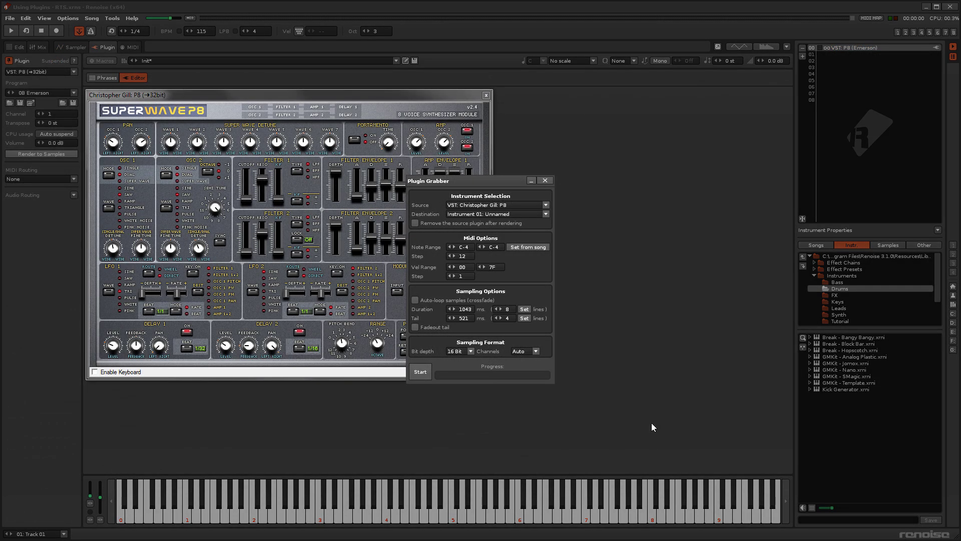
- Render the P8 Emerson patch with crossfaded auto-looping and select the new sampled instrument 01
click(414, 301)
click(420, 353)
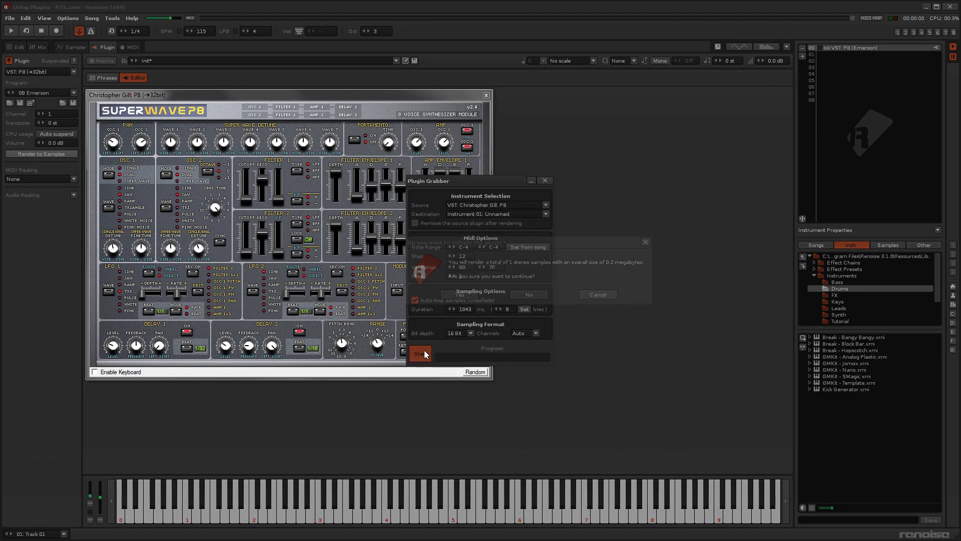
click(471, 296)
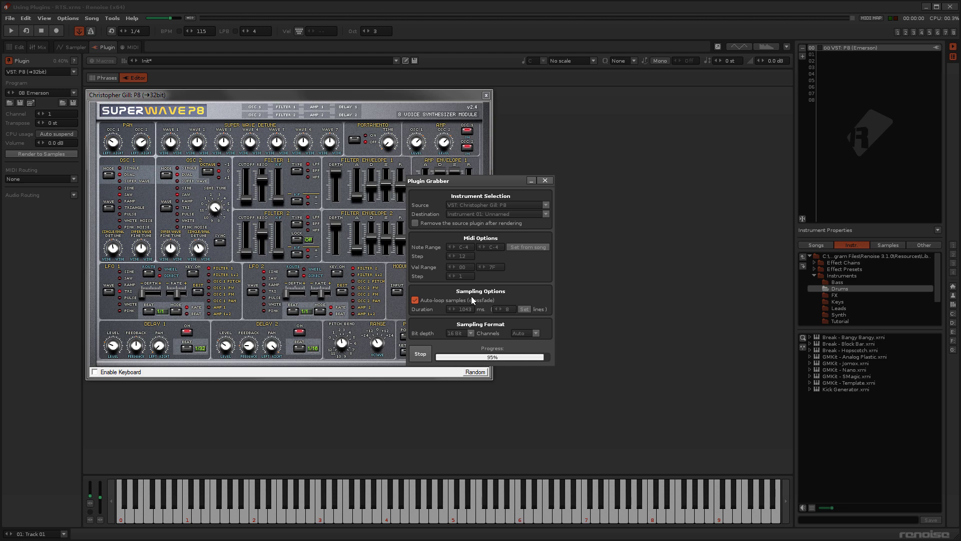
click(545, 181)
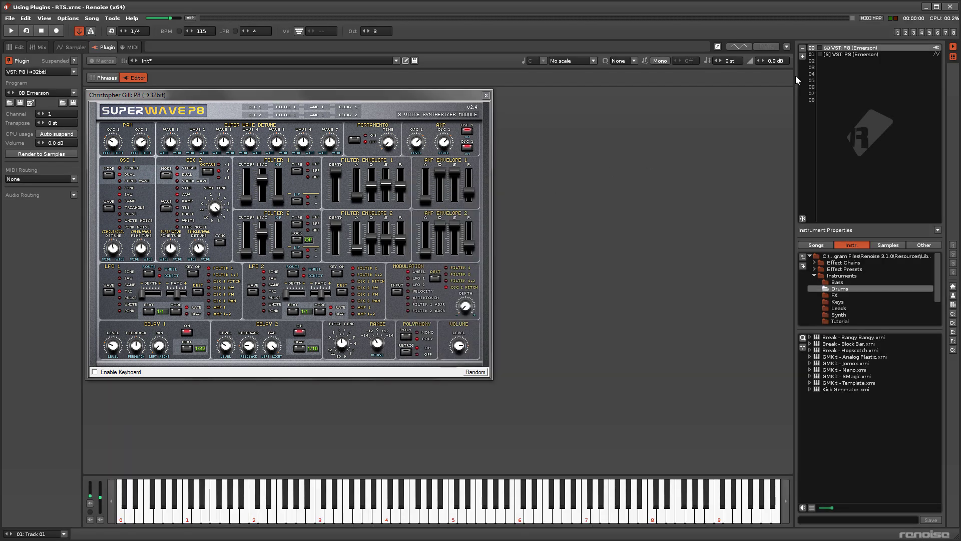
click(832, 55)
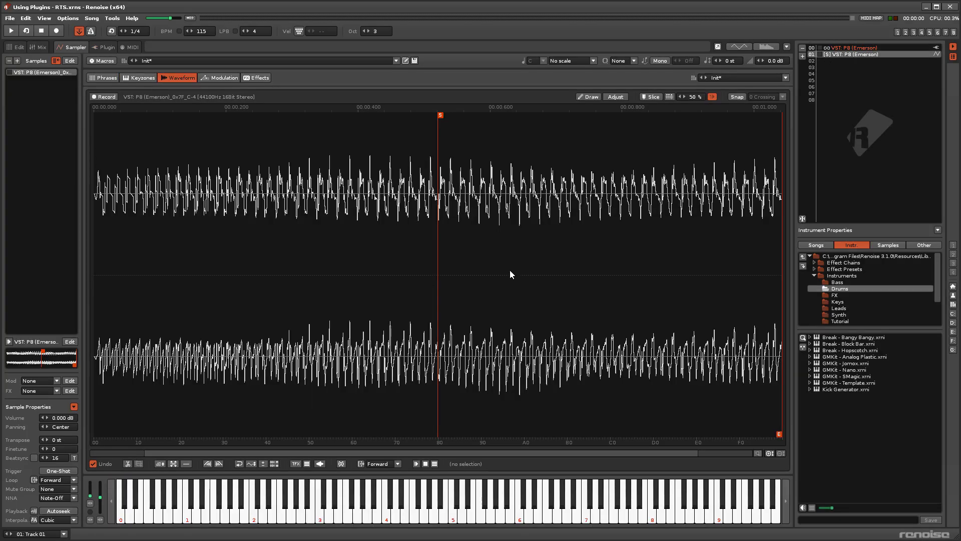
- Play the looped P8 sample, then add a Volume AHDSR envelope to modulation Set 01
key(q)
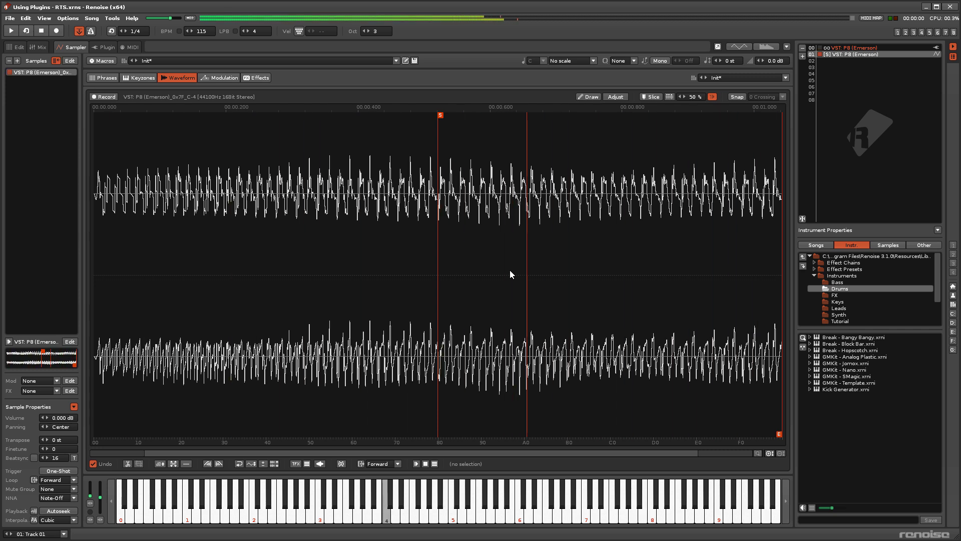
click(224, 78)
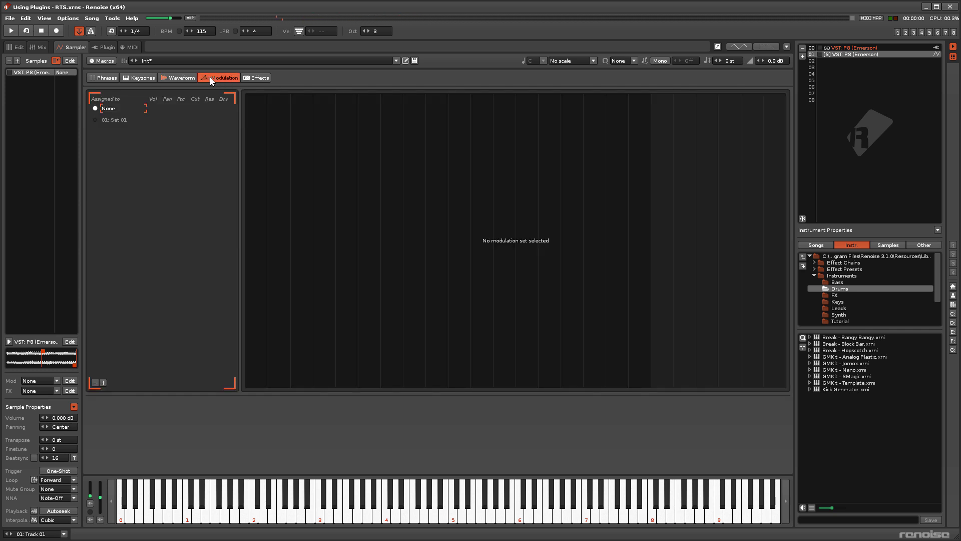
click(97, 121)
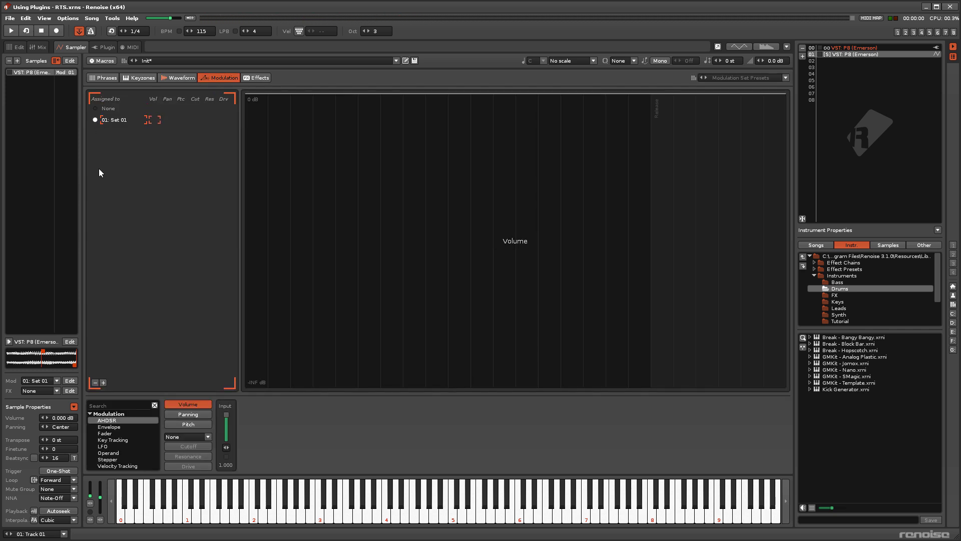
double_click(108, 421)
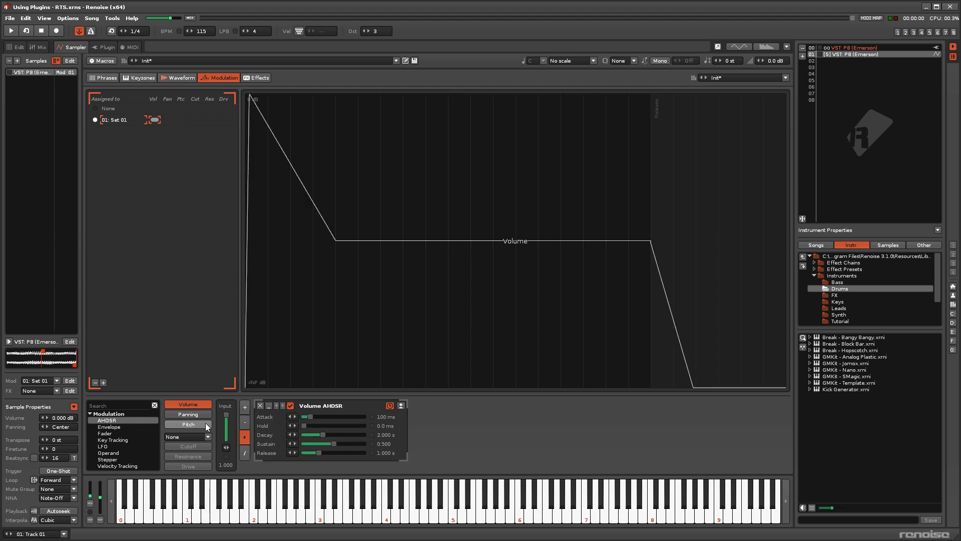